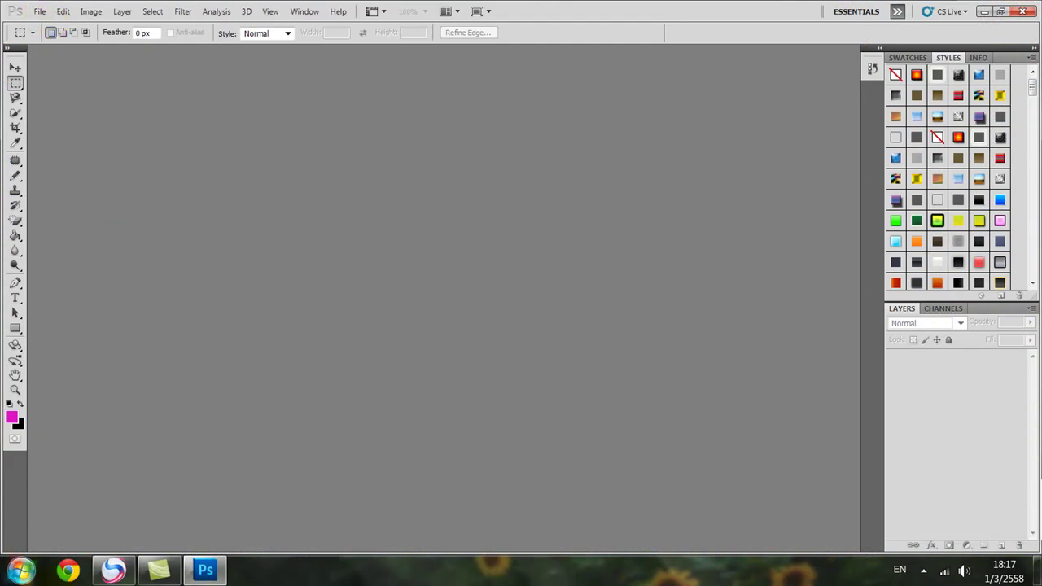
Open the photo SAM_0623 from Desktop > PHOTOSHOP > ภาพสำหรับ Photoshop
{"action": "left_click", "coordinate": [38, 11]}
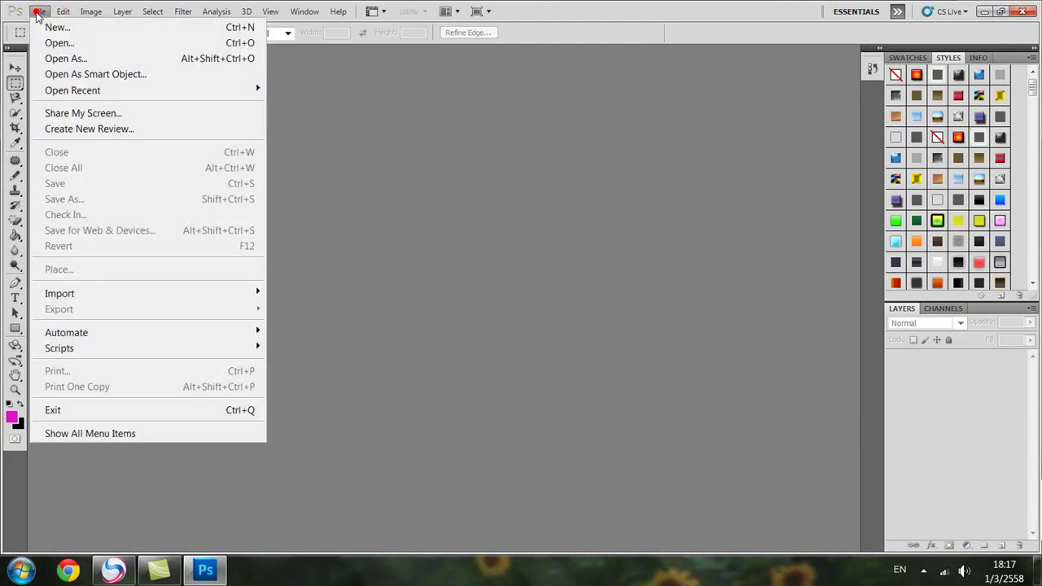
{"action": "left_click", "coordinate": [49, 39]}
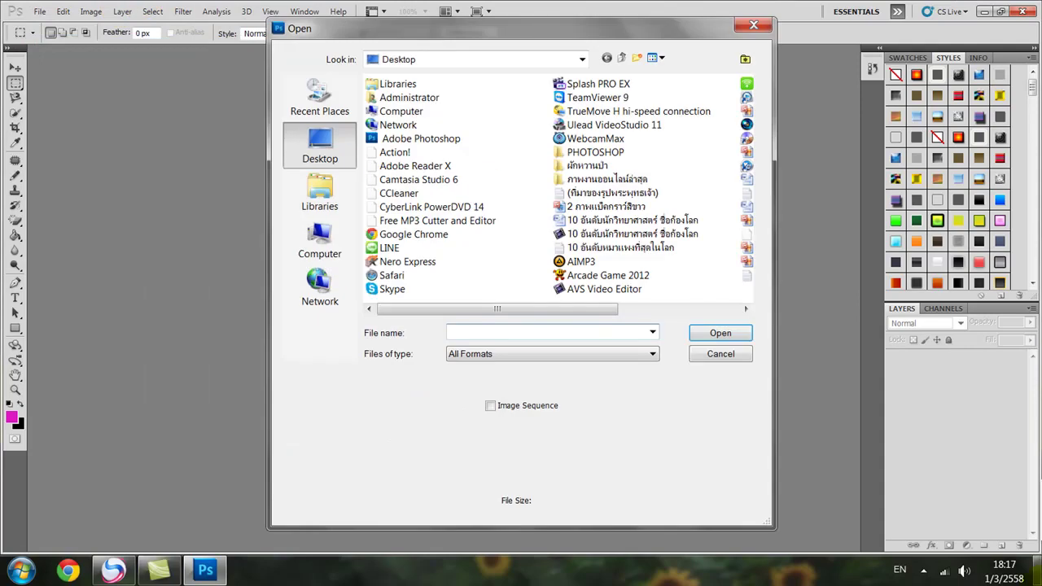
{"action": "left_click", "coordinate": [595, 152]}
{"action": "double_click", "coordinate": [595, 153]}
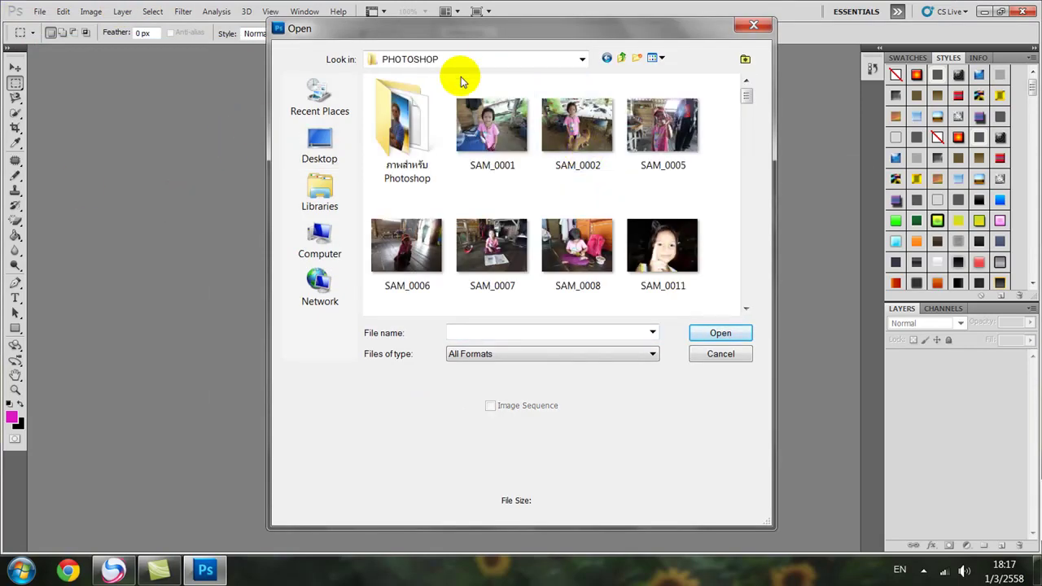
{"action": "left_click_drag", "start_coordinate": [470, 31], "coordinate": [410, 56]}
{"action": "left_click", "coordinate": [338, 155]}
{"action": "double_click", "coordinate": [337, 155]}
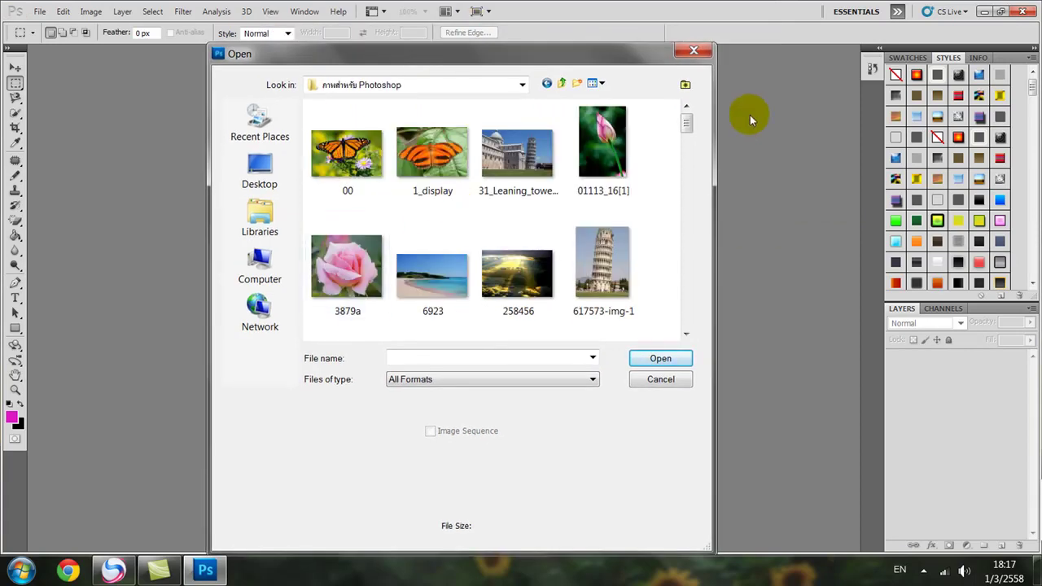
{"action": "left_click_drag", "start_coordinate": [686, 127], "coordinate": [671, 218]}
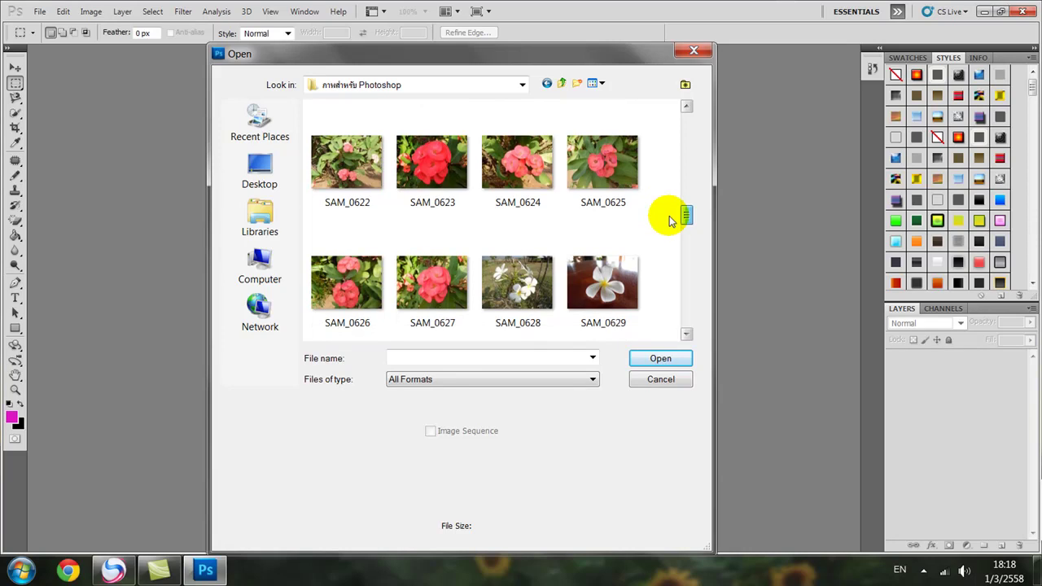
{"action": "double_click", "coordinate": [438, 164]}
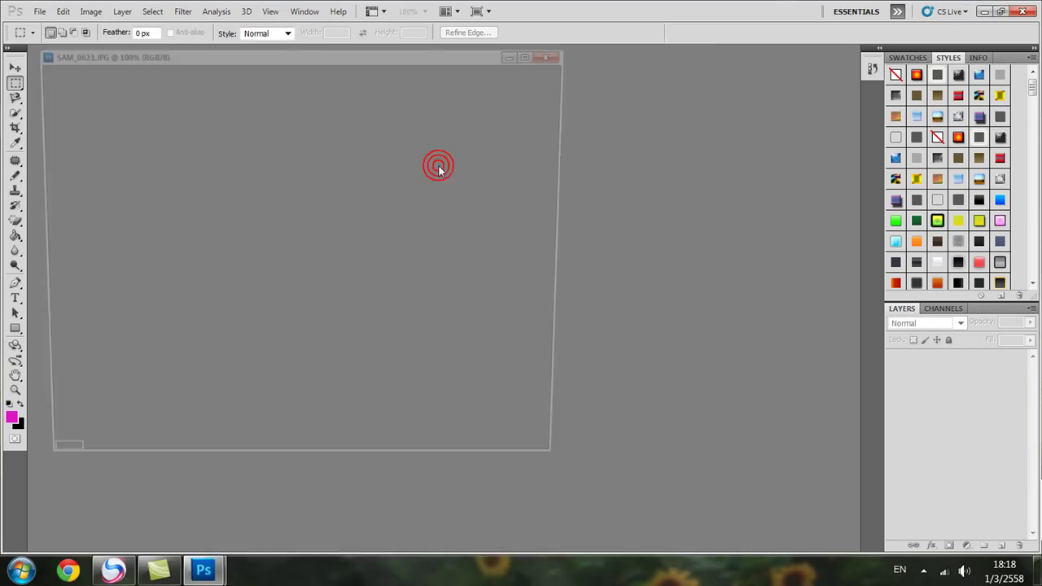
Center and enlarge the photo window, then select the Quick Selection Tool
{"action": "left_click_drag", "start_coordinate": [345, 53], "coordinate": [436, 64]}
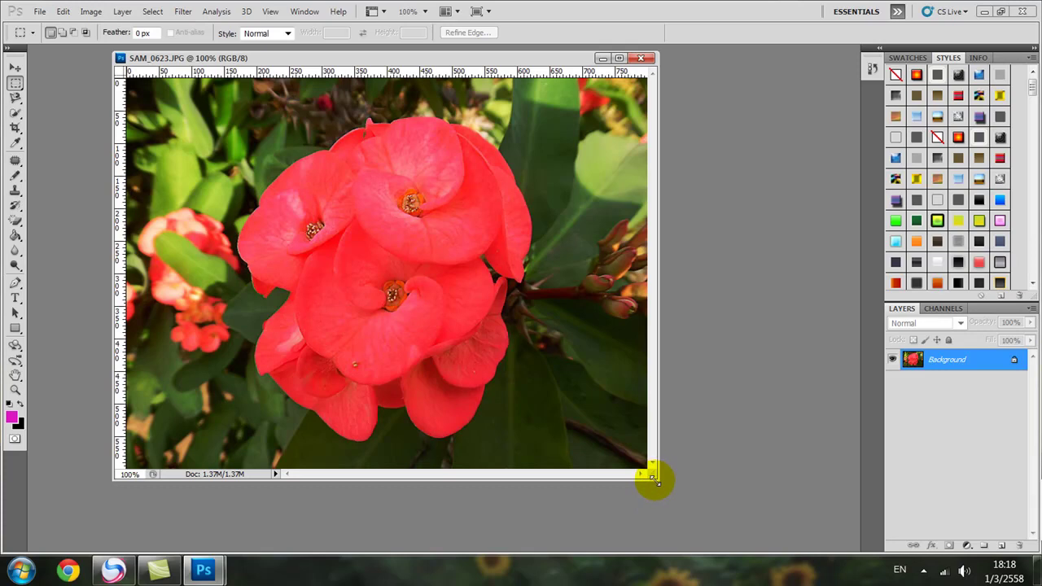
{"action": "left_click_drag", "start_coordinate": [651, 479], "coordinate": [730, 517]}
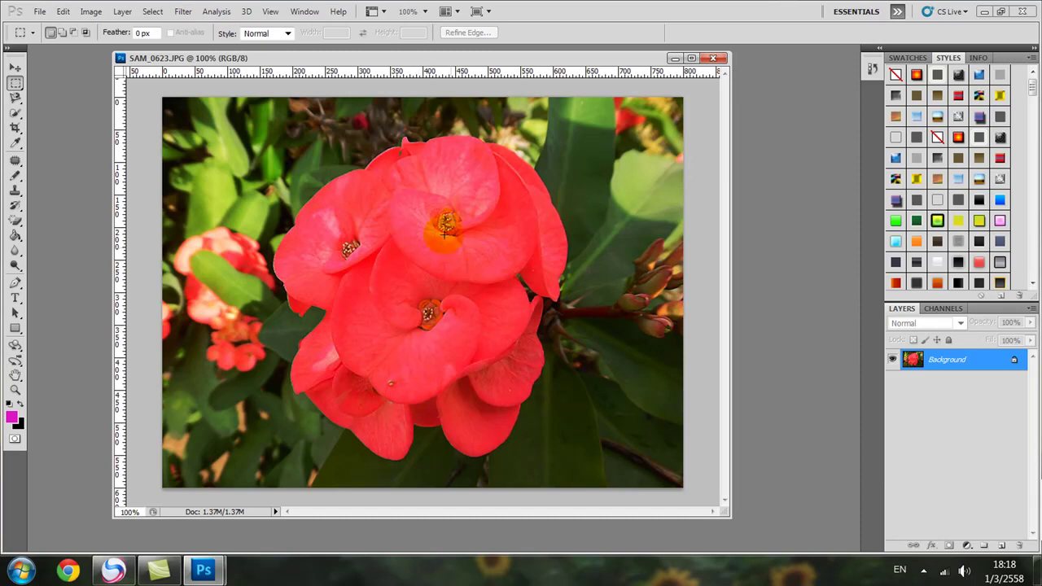
{"action": "left_click", "coordinate": [16, 113]}
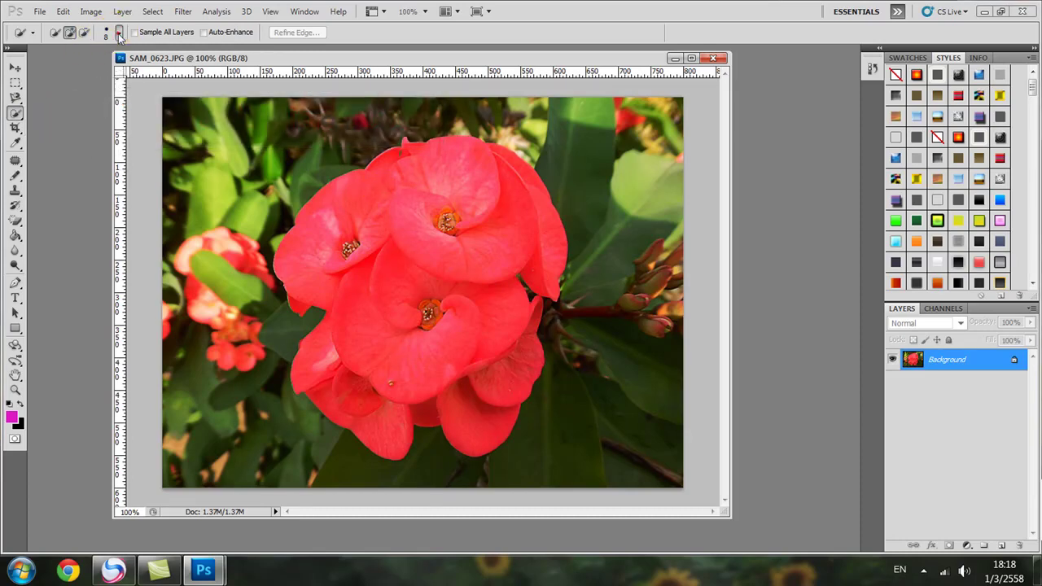
Enlarge the Quick Selection brush and paint a selection over the red flower cluster
{"action": "left_click", "coordinate": [118, 36]}
{"action": "mouse_move", "coordinate": [48, 68]}
{"action": "left_mouse_down"}
{"action": "mouse_move", "coordinate": [92, 74]}
{"action": "mouse_move", "coordinate": [63, 69]}
{"action": "left_mouse_up"}
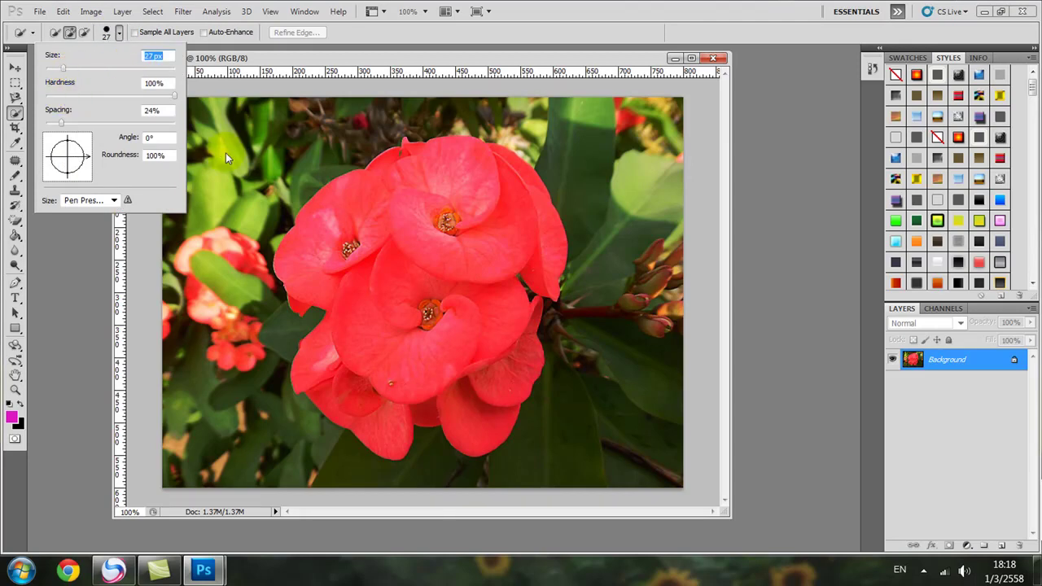
{"action": "left_click", "coordinate": [356, 195]}
{"action": "mouse_move", "coordinate": [357, 195]}
{"action": "left_mouse_down"}
{"action": "mouse_move", "coordinate": [492, 180]}
{"action": "mouse_move", "coordinate": [499, 207]}
{"action": "mouse_move", "coordinate": [486, 272]}
{"action": "mouse_move", "coordinate": [472, 281]}
{"action": "left_mouse_up"}
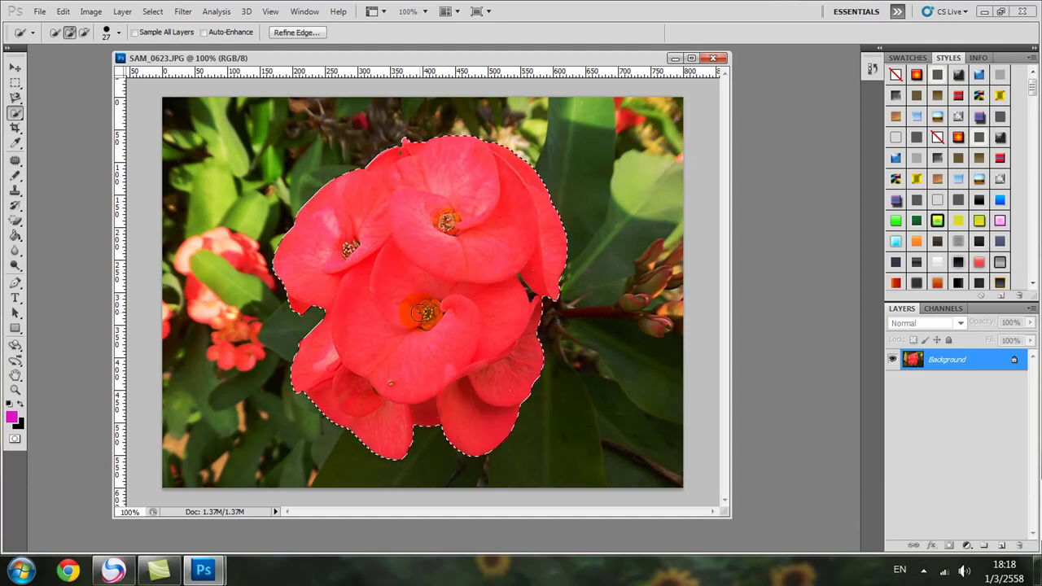
{"action": "mouse_move", "coordinate": [421, 312]}
{"action": "left_mouse_down"}
{"action": "mouse_move", "coordinate": [442, 221]}
{"action": "mouse_move", "coordinate": [389, 177]}
{"action": "mouse_move", "coordinate": [521, 279]}
{"action": "left_mouse_up"}
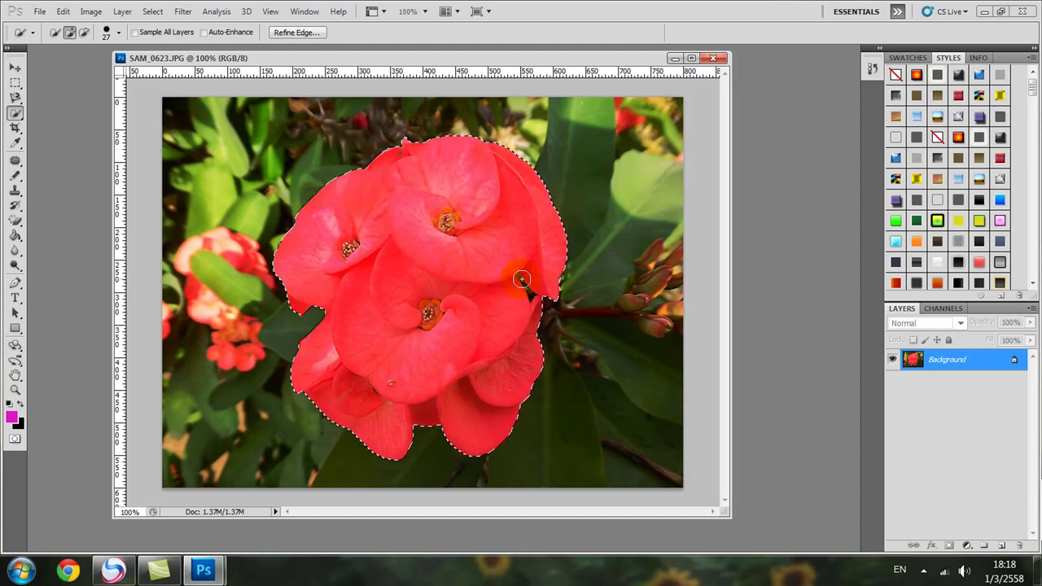
{"action": "mouse_move", "coordinate": [521, 279]}
{"action": "left_mouse_down"}
{"action": "mouse_move", "coordinate": [539, 290]}
{"action": "mouse_move", "coordinate": [521, 274]}
{"action": "left_mouse_up"}
{"action": "left_click_drag", "start_coordinate": [421, 241], "coordinate": [523, 284]}
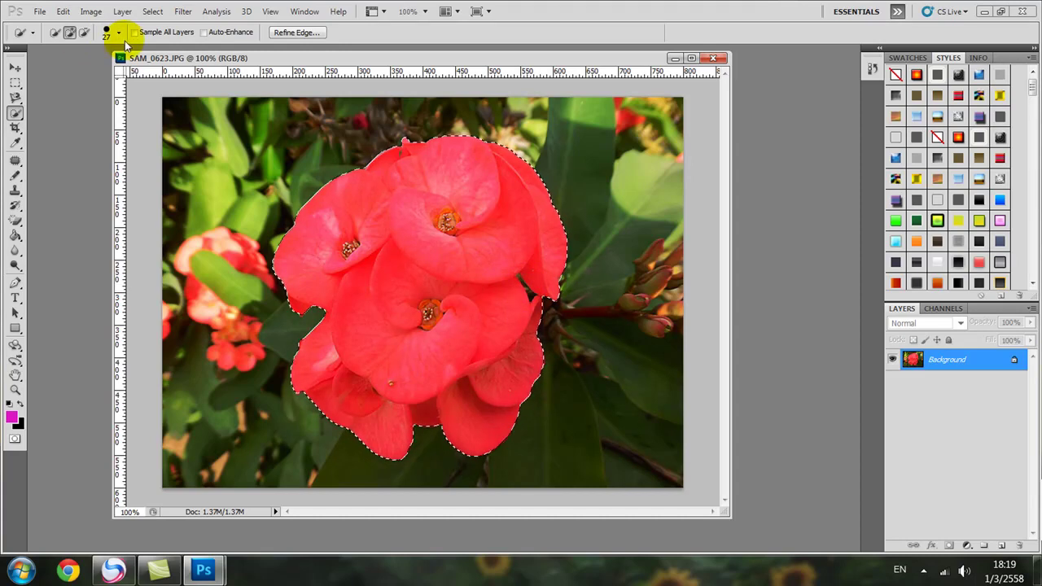
Shrink the brush to 12 px and switch to Subtract from selection
{"action": "left_click", "coordinate": [119, 32]}
{"action": "left_click_drag", "start_coordinate": [64, 71], "coordinate": [55, 74]}
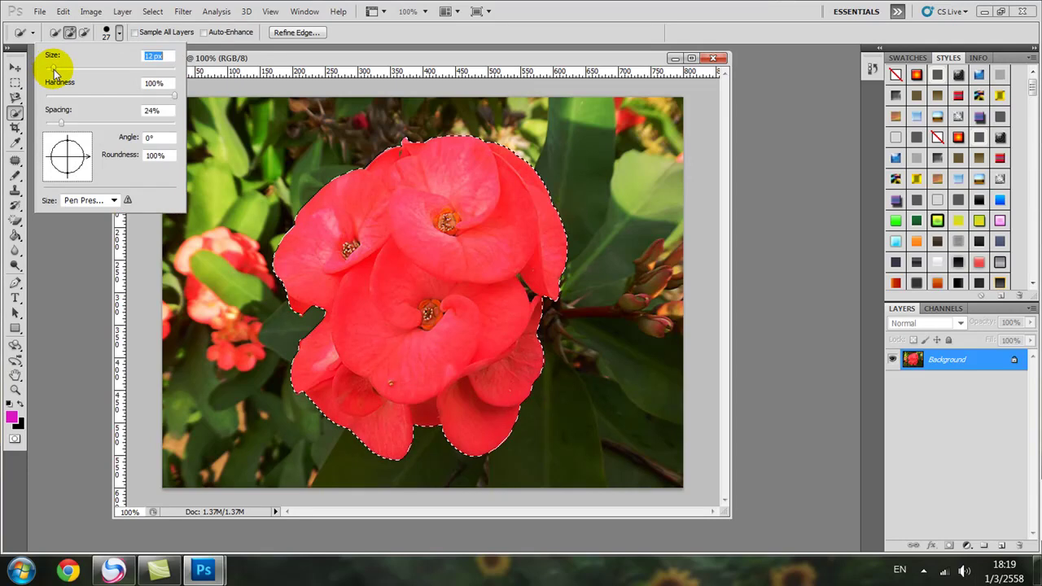
{"action": "left_click", "coordinate": [521, 282]}
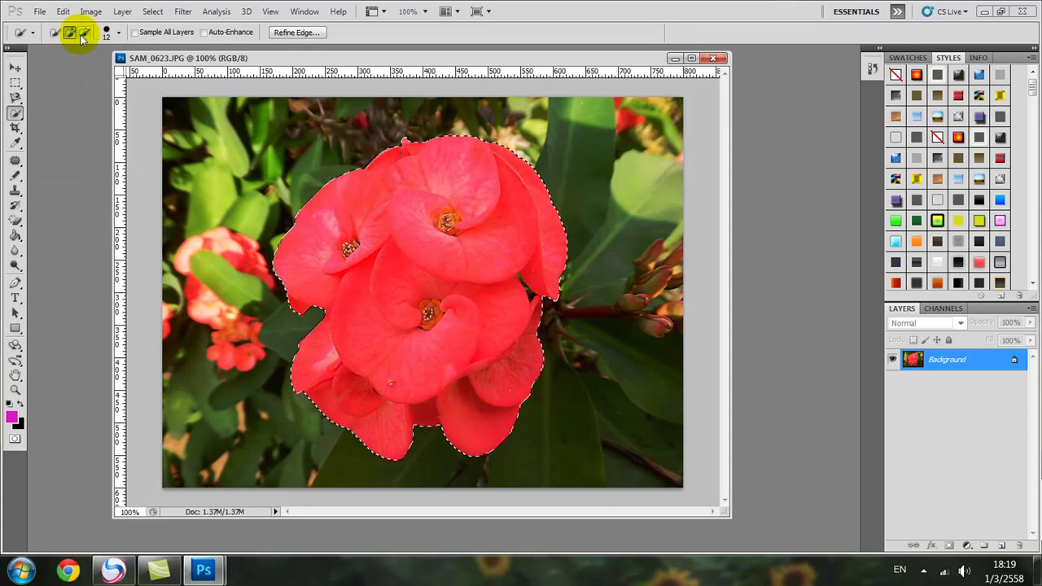
{"action": "left_click", "coordinate": [84, 33]}
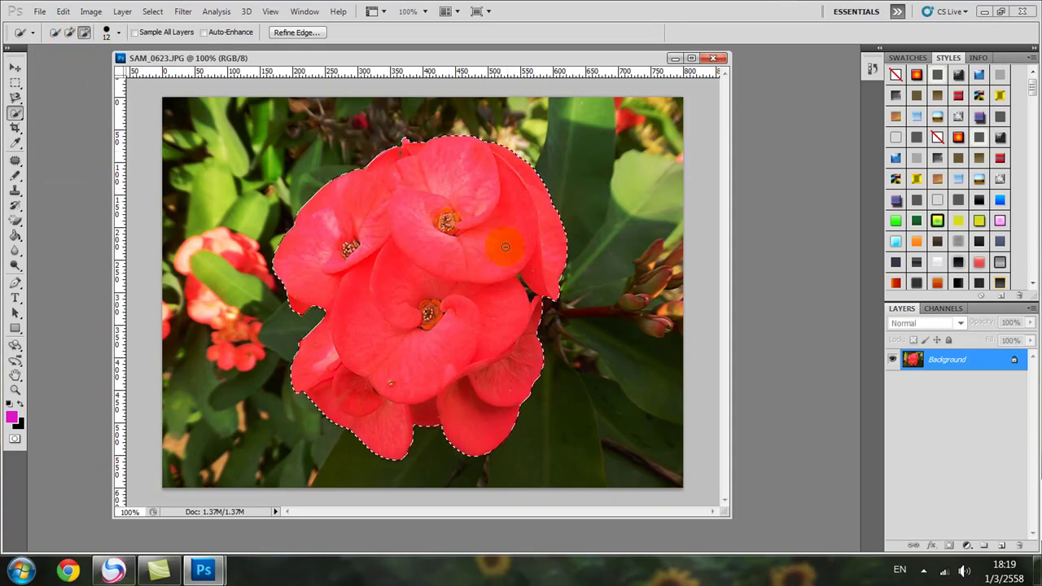
{"action": "left_click", "coordinate": [518, 280]}
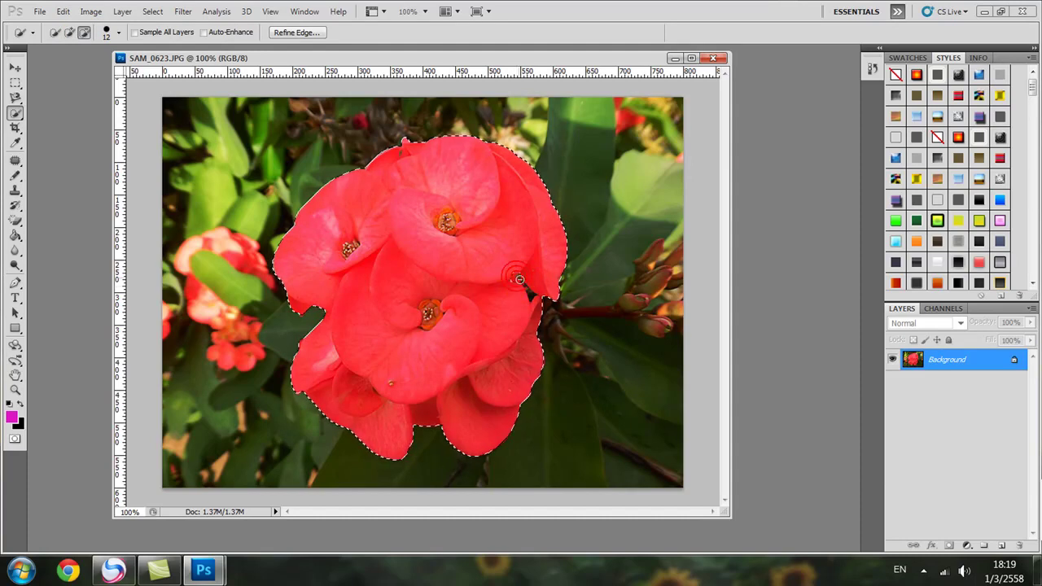
Remove the leafy notch beside the right petal from the selection
{"action": "left_click", "coordinate": [530, 329]}
{"action": "left_click", "coordinate": [530, 296]}
{"action": "scroll", "coordinate": [510, 300], "scroll_direction": "up", "scroll_amount": 5}
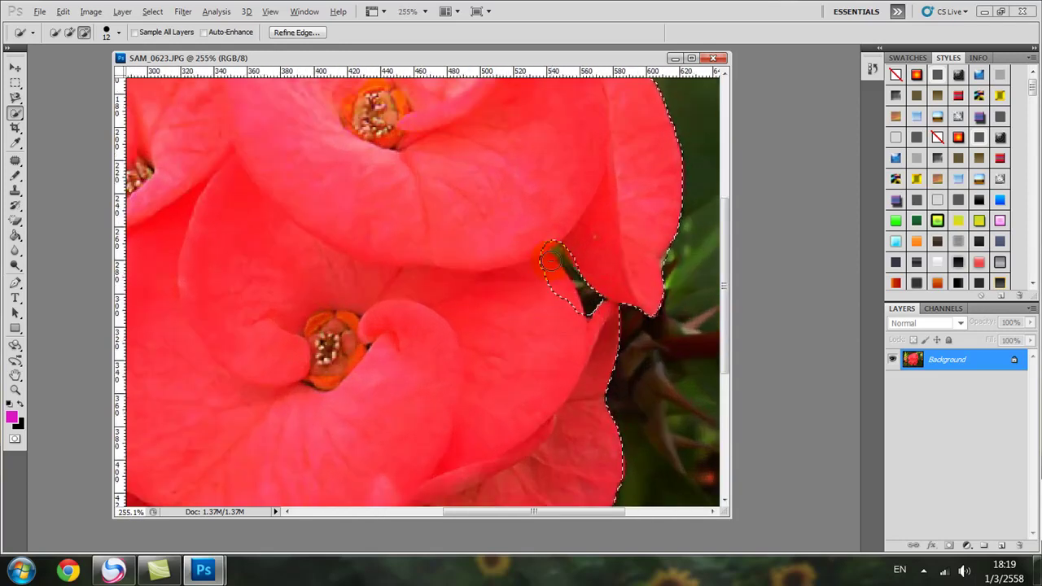
{"action": "scroll", "coordinate": [551, 259], "scroll_direction": "up", "scroll_amount": 2}
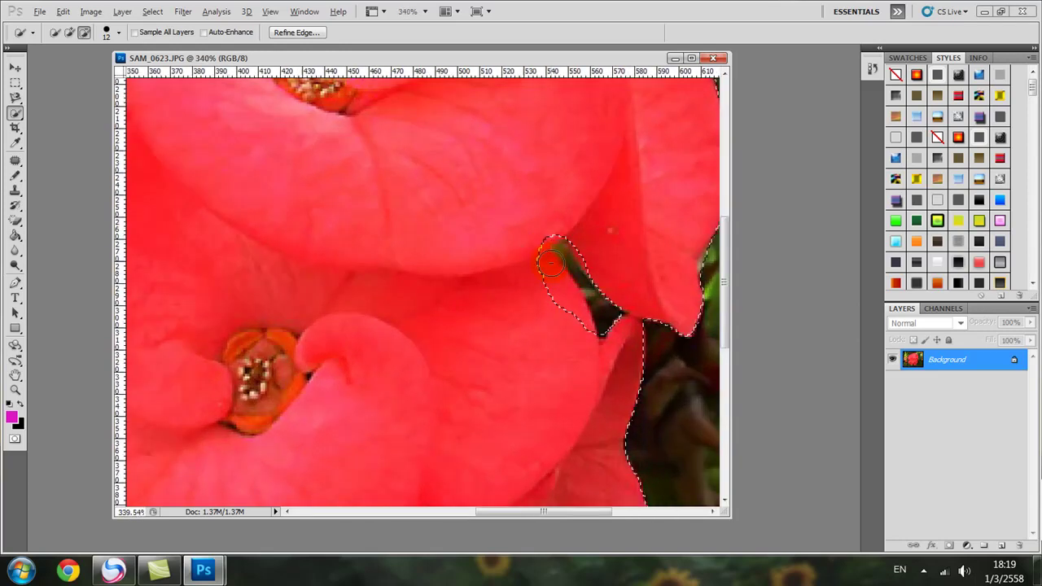
In Add to selection mode, refine the petal-notch edges and zoom out to check the selection
{"action": "left_click", "coordinate": [68, 34]}
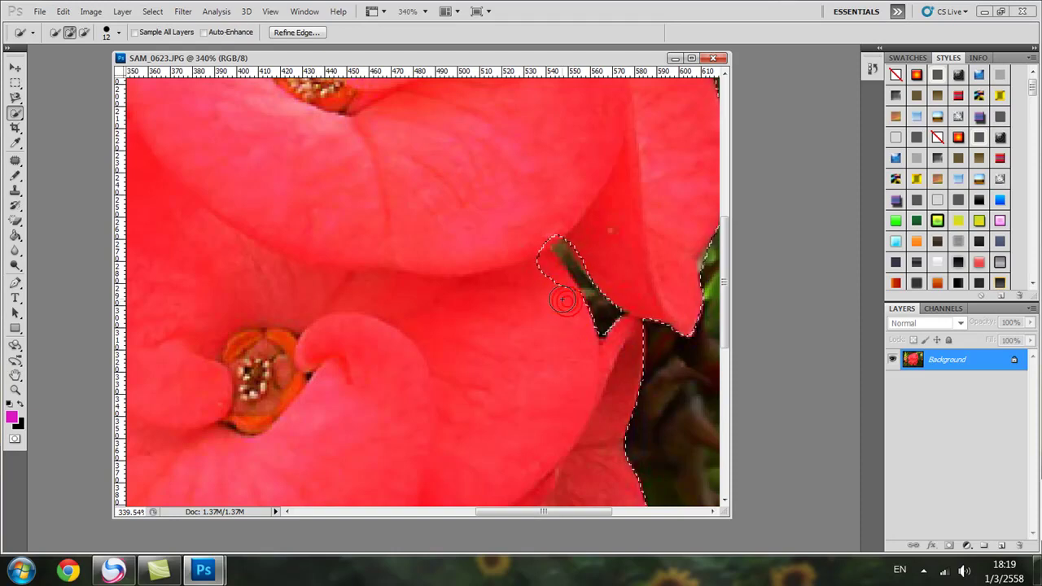
{"action": "left_click_drag", "start_coordinate": [561, 289], "coordinate": [557, 284]}
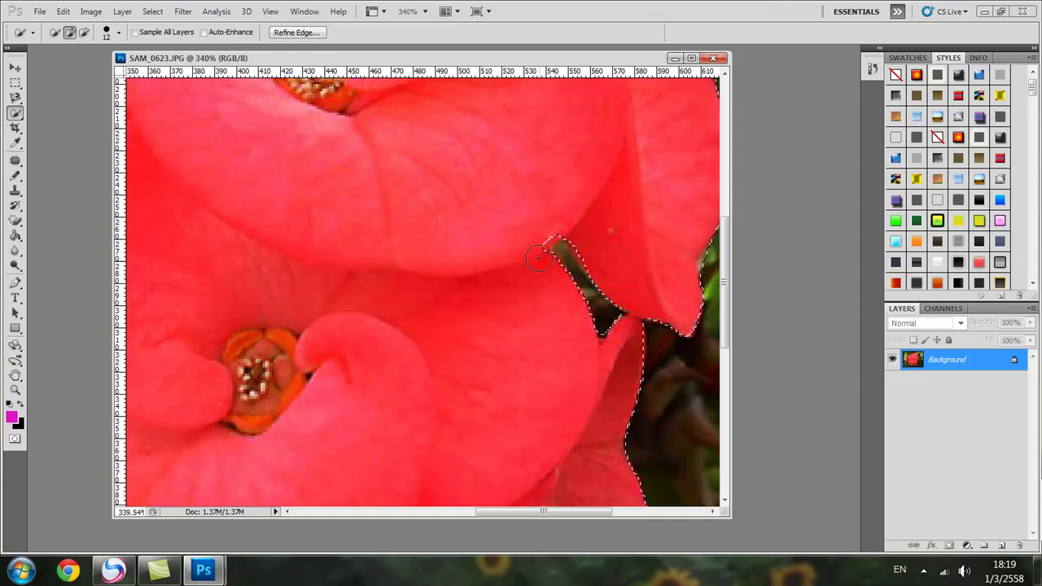
{"action": "left_click_drag", "start_coordinate": [538, 231], "coordinate": [554, 227]}
{"action": "left_click", "coordinate": [625, 299]}
{"action": "left_click", "coordinate": [571, 229]}
{"action": "scroll", "coordinate": [489, 253], "scroll_direction": "down", "scroll_amount": 3}
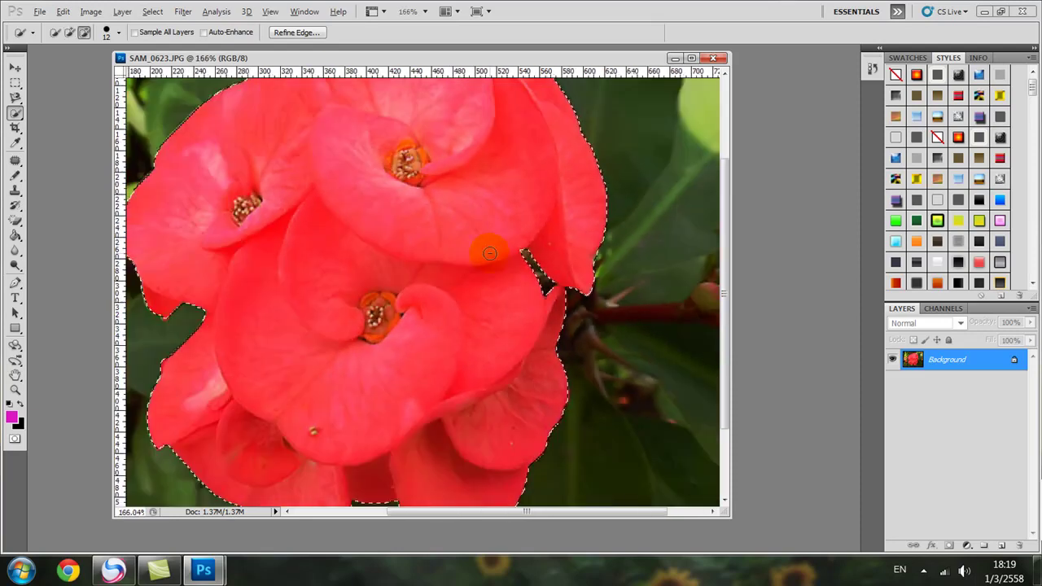
{"action": "scroll", "coordinate": [489, 254], "scroll_direction": "down", "scroll_amount": 3}
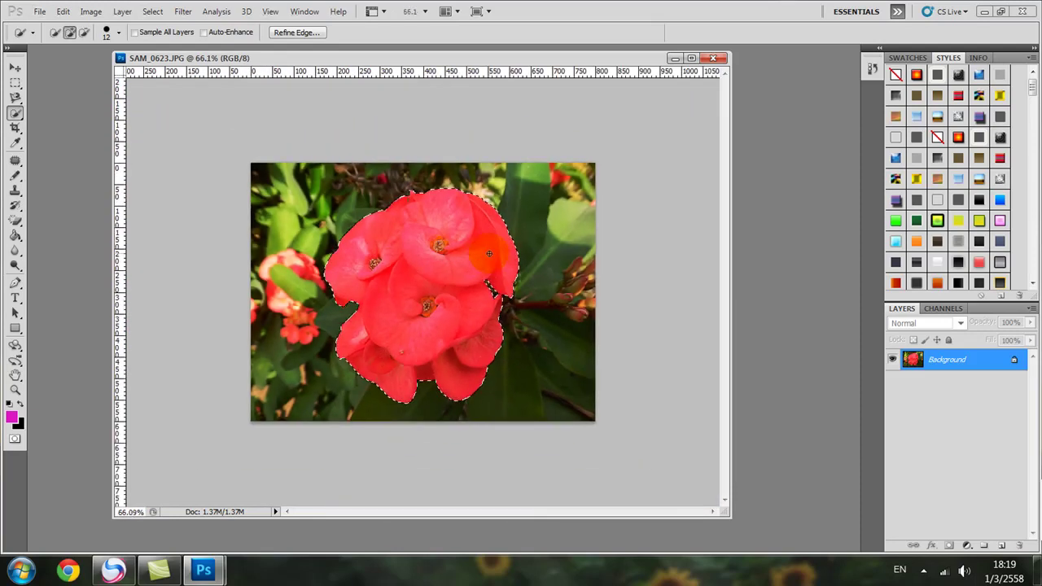
{"action": "scroll", "coordinate": [488, 253], "scroll_direction": "up", "scroll_amount": 1}
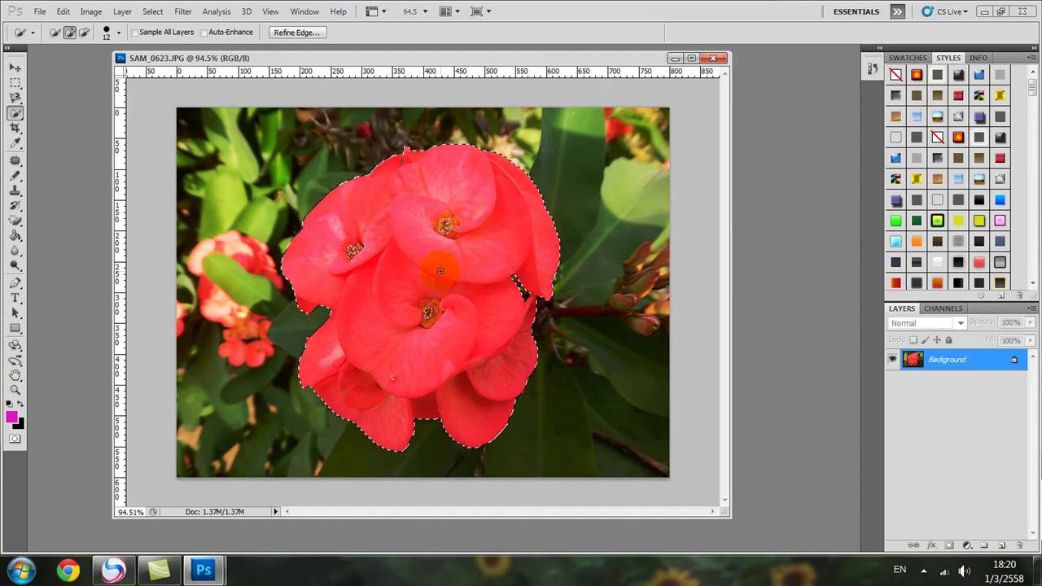
Copy the flower selection to Layer 1 using Layer via Copy, then hide the Background layer
{"action": "left_click_drag", "start_coordinate": [439, 270], "coordinate": [413, 160]}
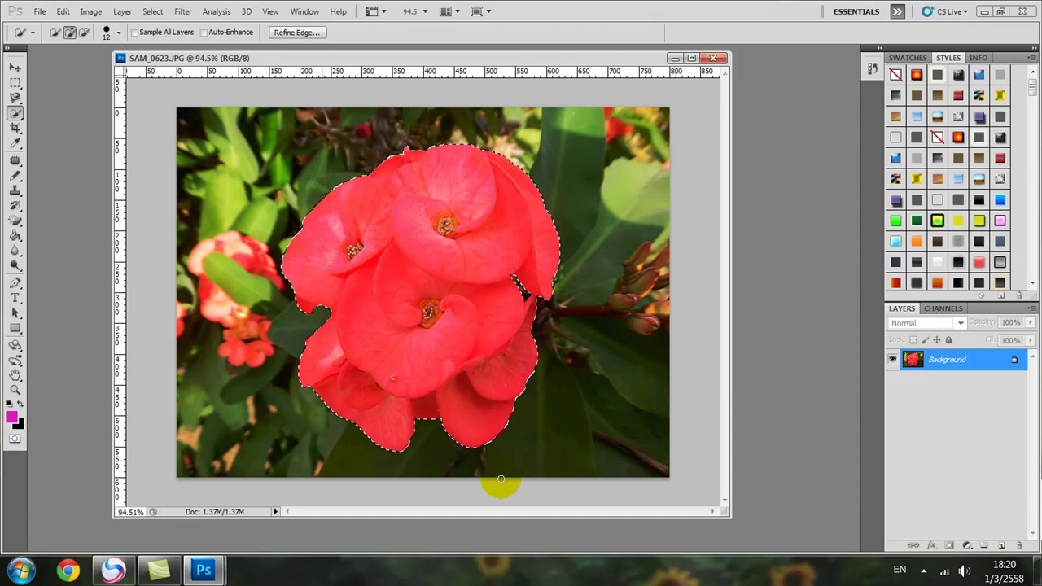
{"action": "mouse_move", "coordinate": [433, 226]}
{"action": "left_mouse_down"}
{"action": "mouse_move", "coordinate": [438, 315]}
{"action": "mouse_move", "coordinate": [419, 244]}
{"action": "mouse_move", "coordinate": [366, 200]}
{"action": "mouse_move", "coordinate": [431, 225]}
{"action": "mouse_move", "coordinate": [423, 233]}
{"action": "left_mouse_up"}
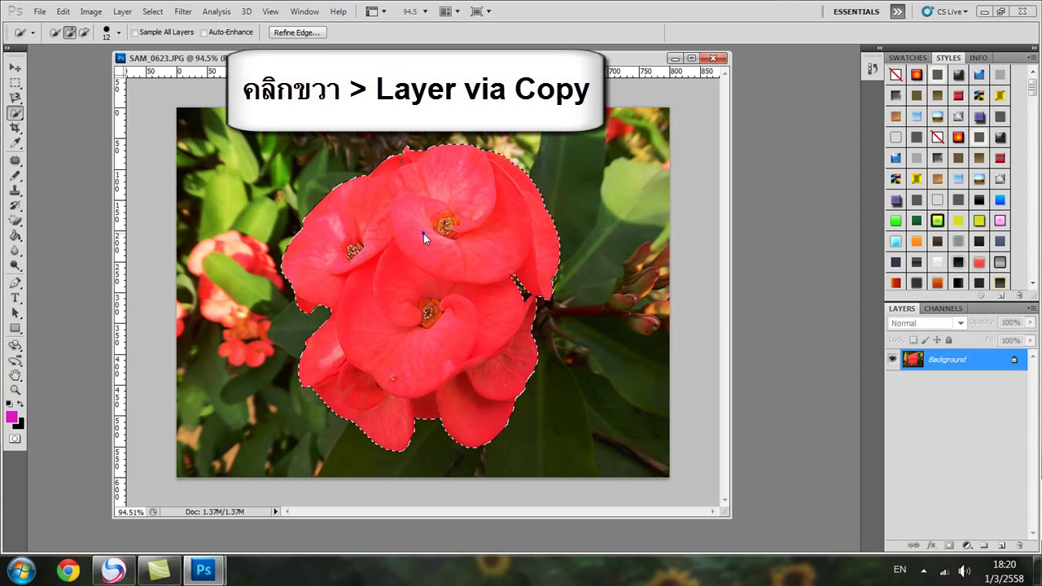
{"action": "right_click", "coordinate": [423, 233]}
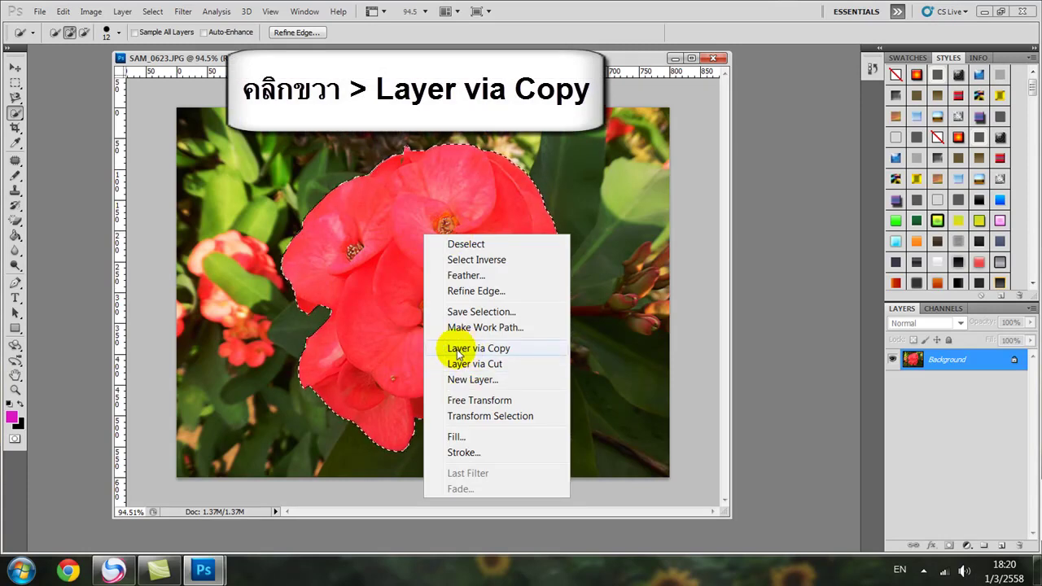
{"action": "left_click", "coordinate": [457, 352]}
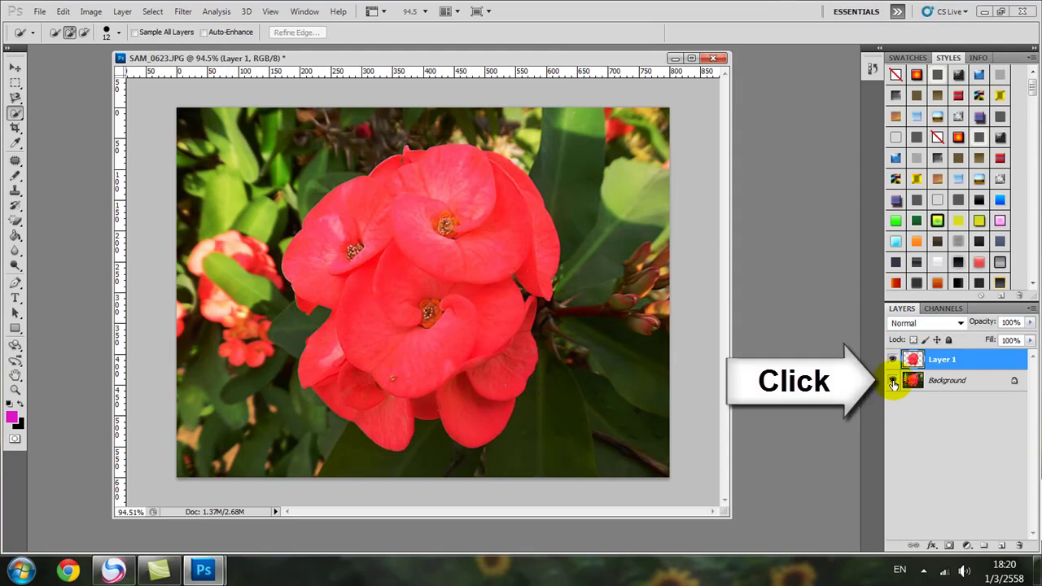
{"action": "left_click", "coordinate": [892, 382]}
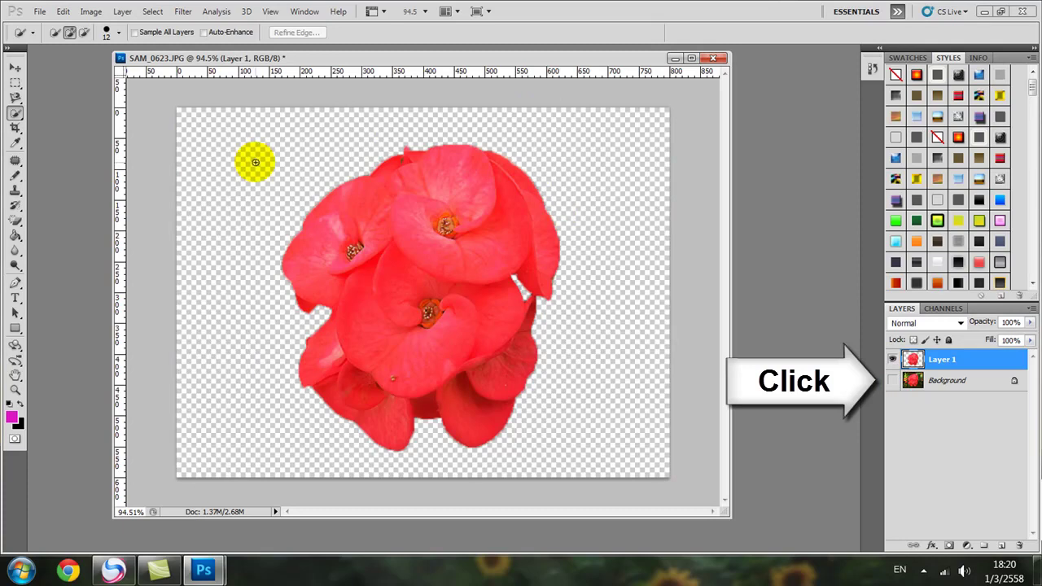
{"action": "left_click_drag", "start_coordinate": [411, 58], "coordinate": [447, 57]}
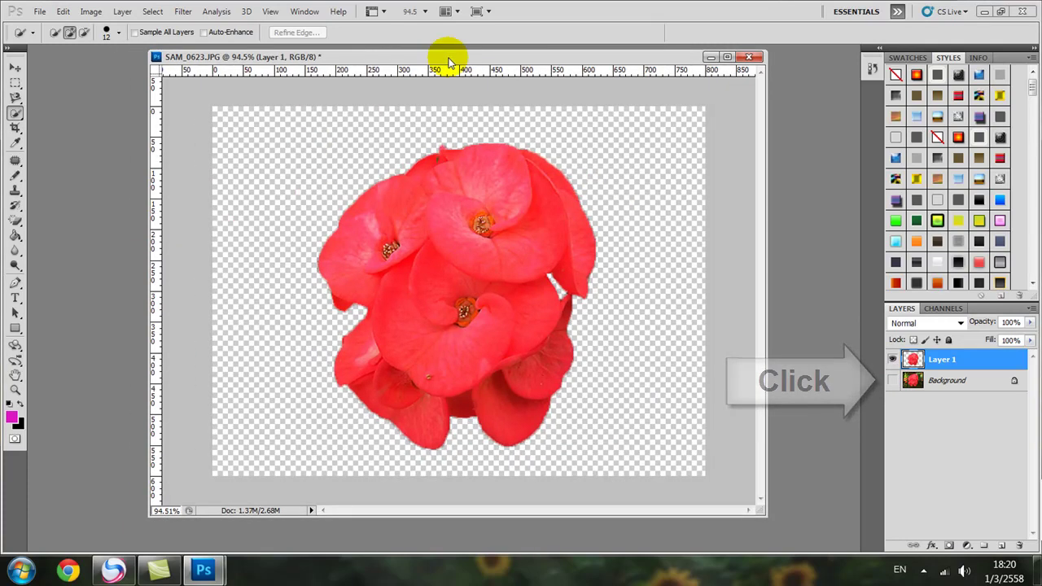
Save the cut-out as a JPEG named 'b' on the Desktop, then minimize Photoshop
{"action": "left_click", "coordinate": [39, 11]}
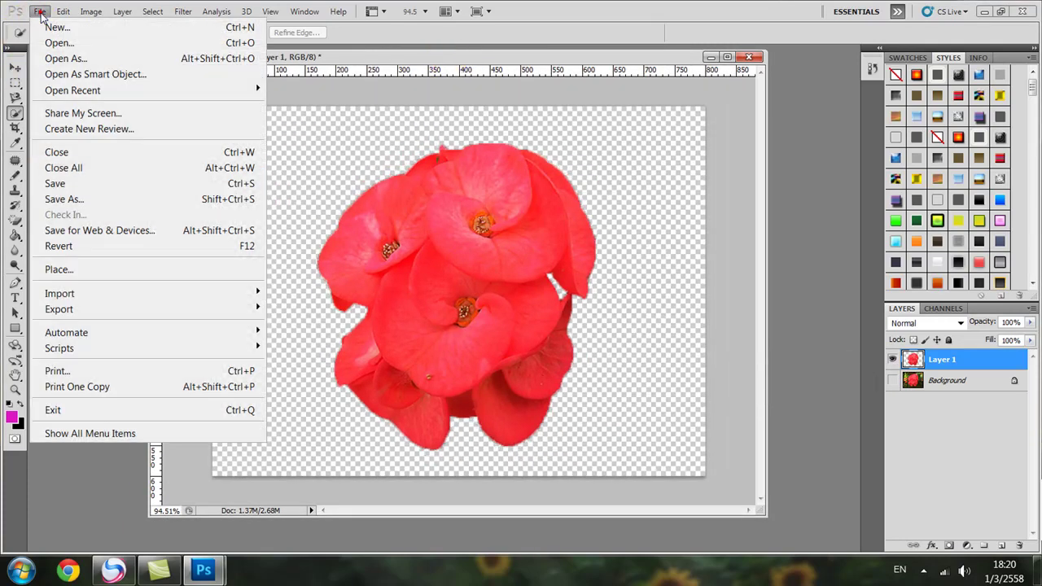
{"action": "left_click", "coordinate": [64, 201]}
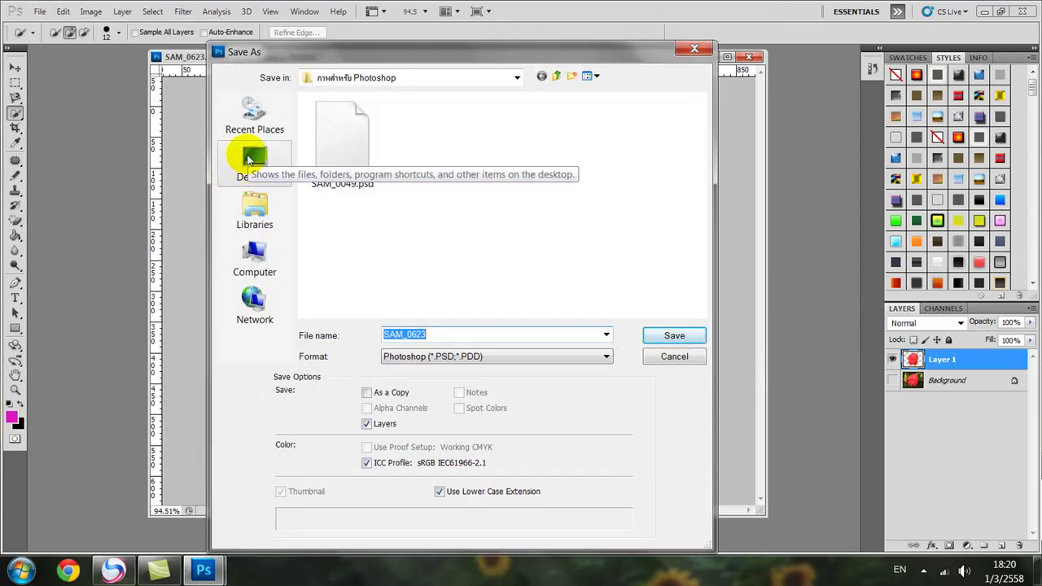
{"action": "left_click", "coordinate": [250, 160]}
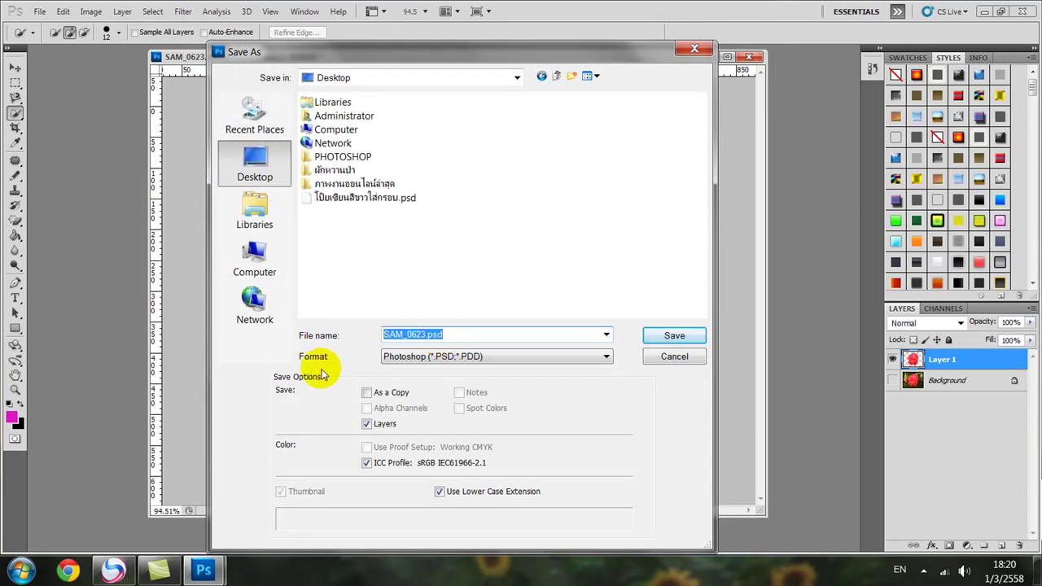
{"action": "left_click", "coordinate": [609, 358]}
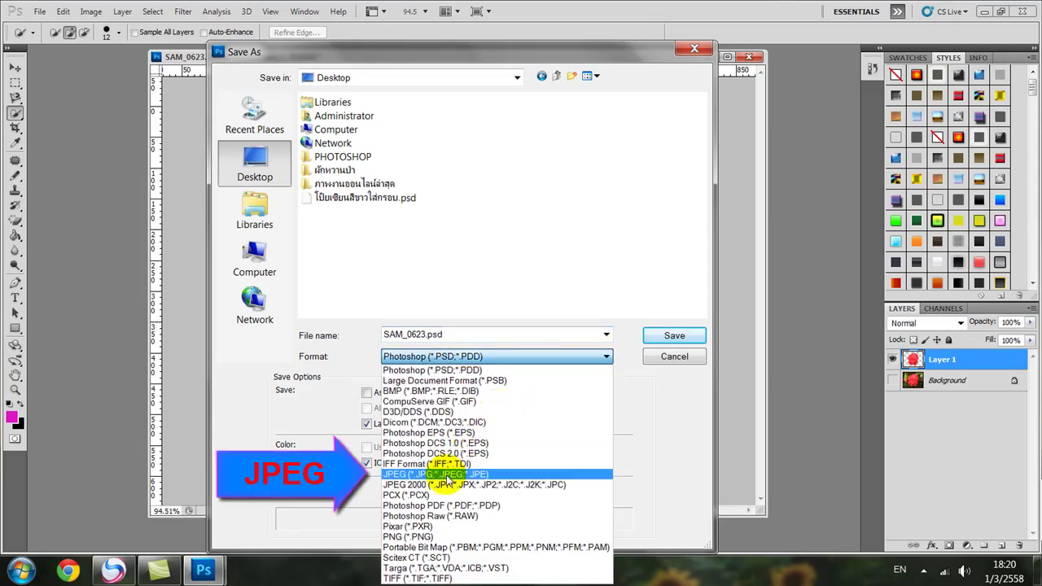
{"action": "left_click", "coordinate": [447, 475]}
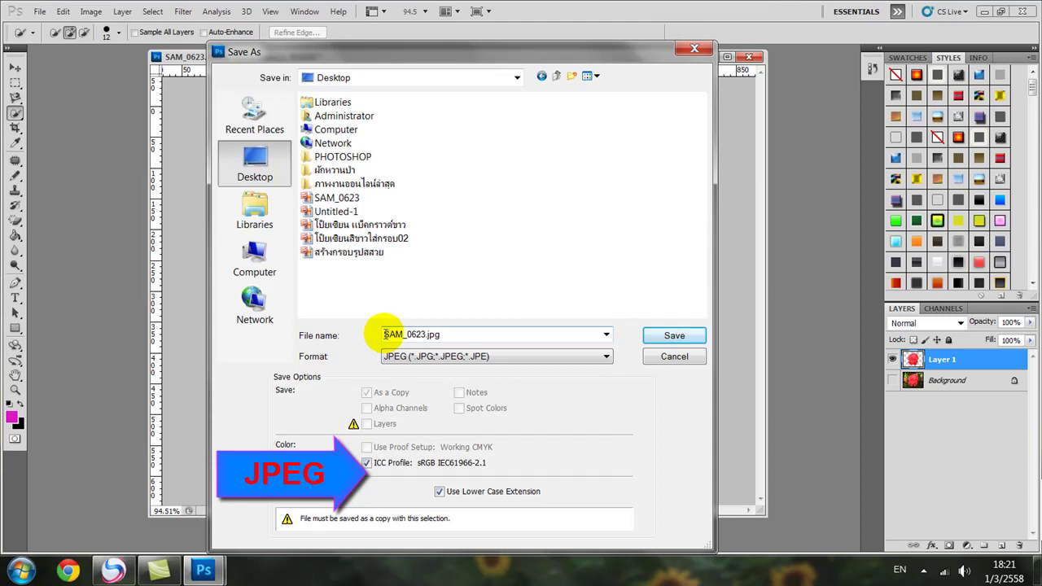
{"action": "left_click_drag", "start_coordinate": [385, 334], "coordinate": [444, 329]}
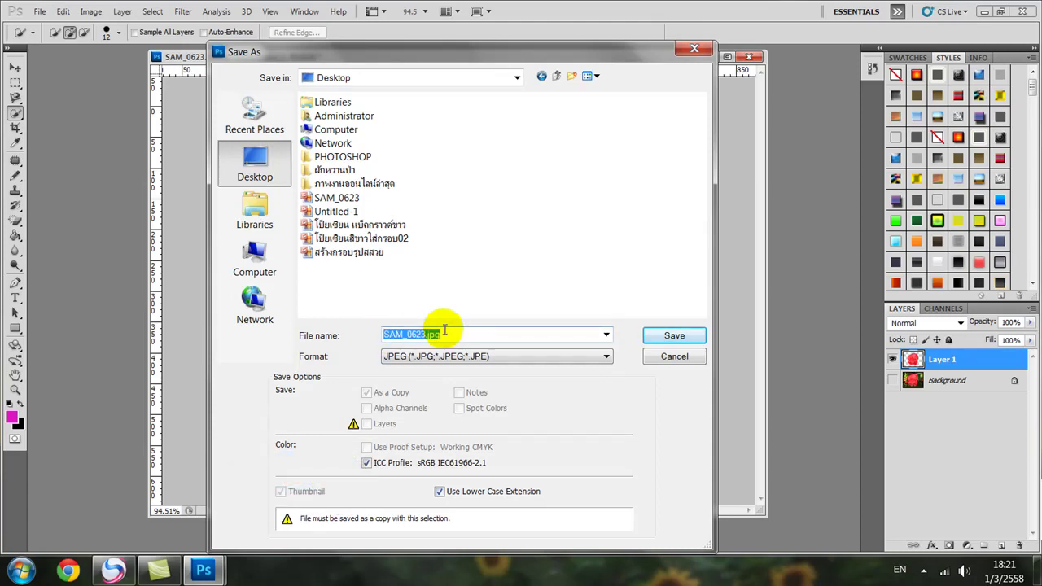
{"action": "type", "text": "b"}
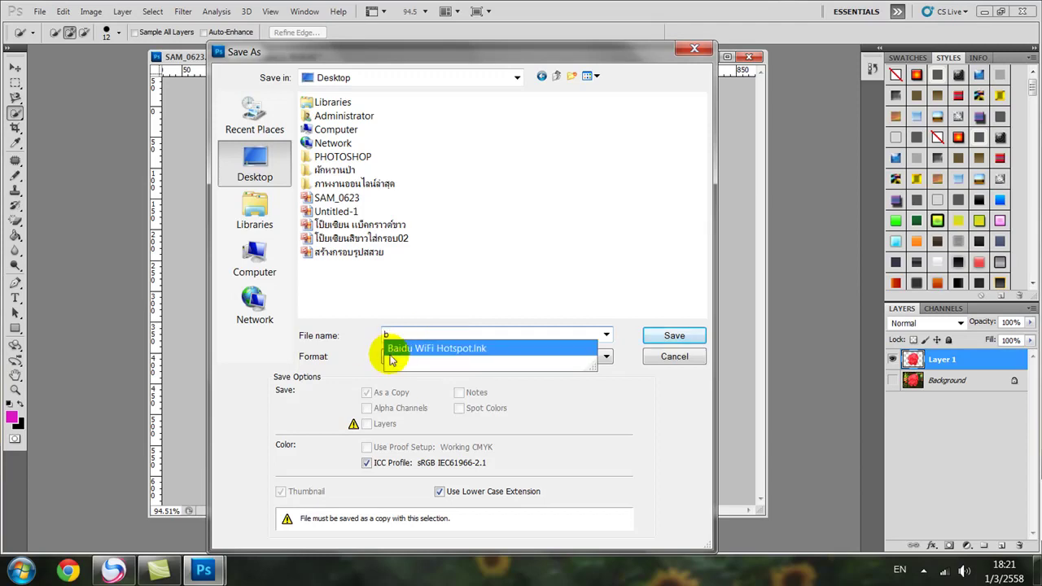
{"action": "left_click", "coordinate": [607, 356]}
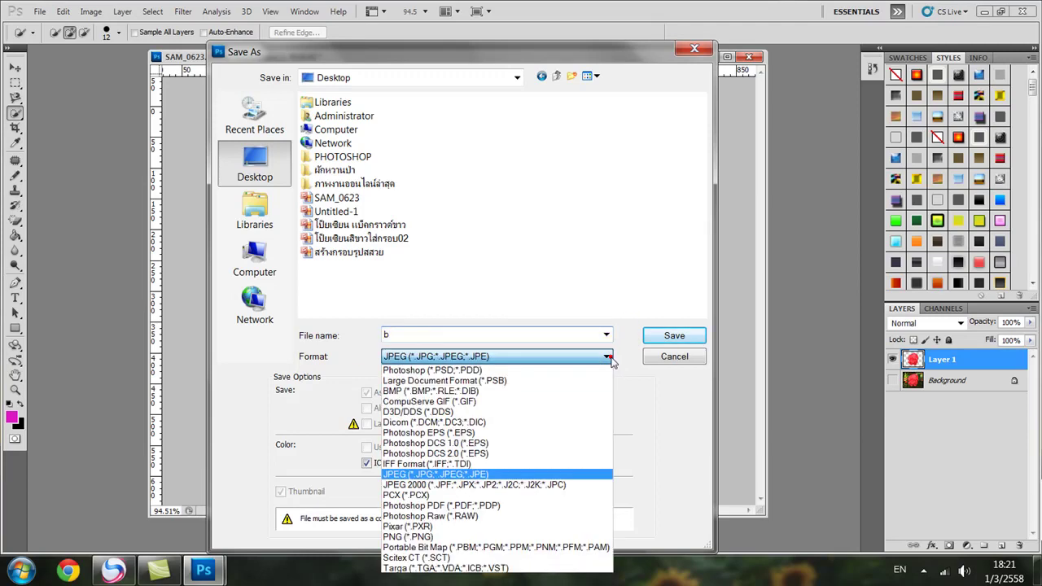
{"action": "left_click", "coordinate": [984, 12]}
View b.jpg in Picture Manager, close the viewer, then open the before-and-after flower image
{"action": "left_click", "coordinate": [425, 195]}
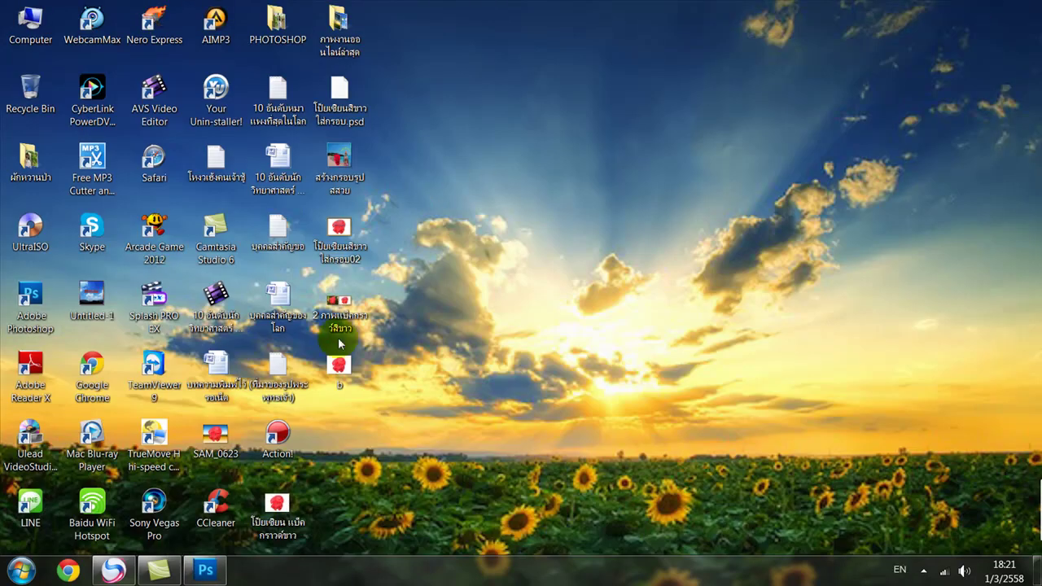
{"action": "left_click", "coordinate": [339, 365]}
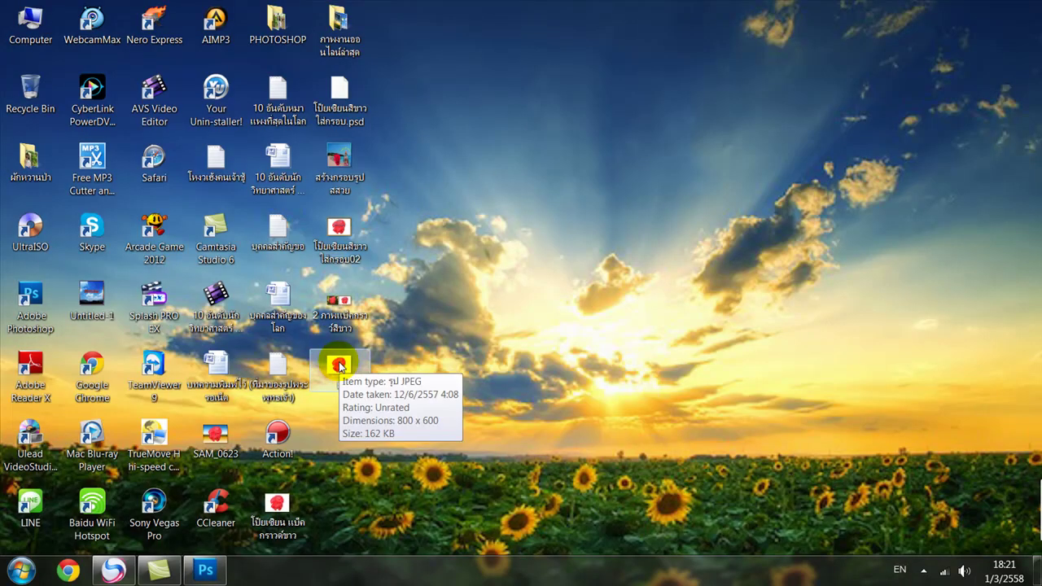
{"action": "double_click", "coordinate": [341, 367]}
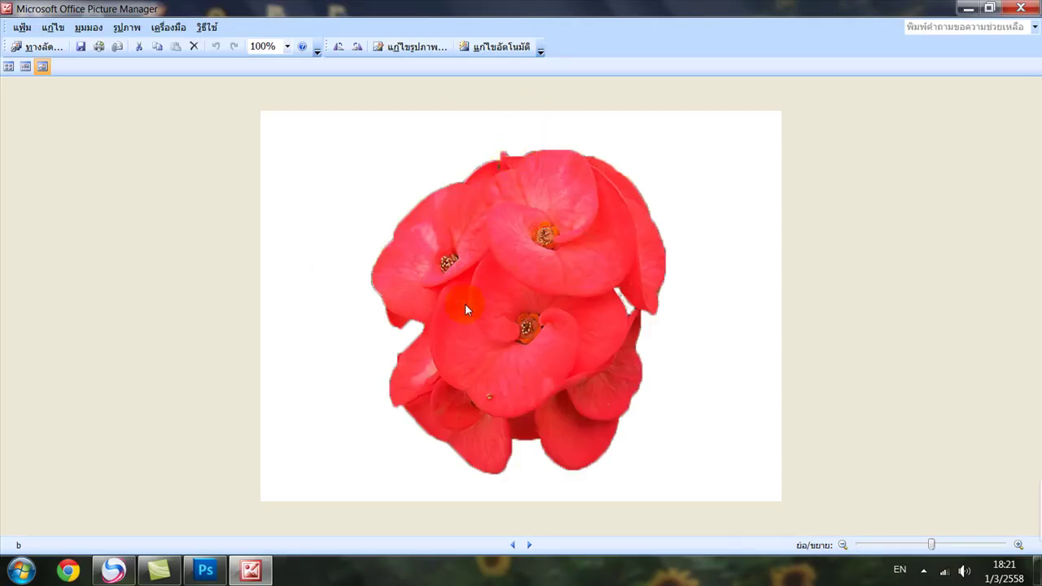
{"action": "left_click", "coordinate": [1019, 8]}
{"action": "double_click", "coordinate": [340, 301]}
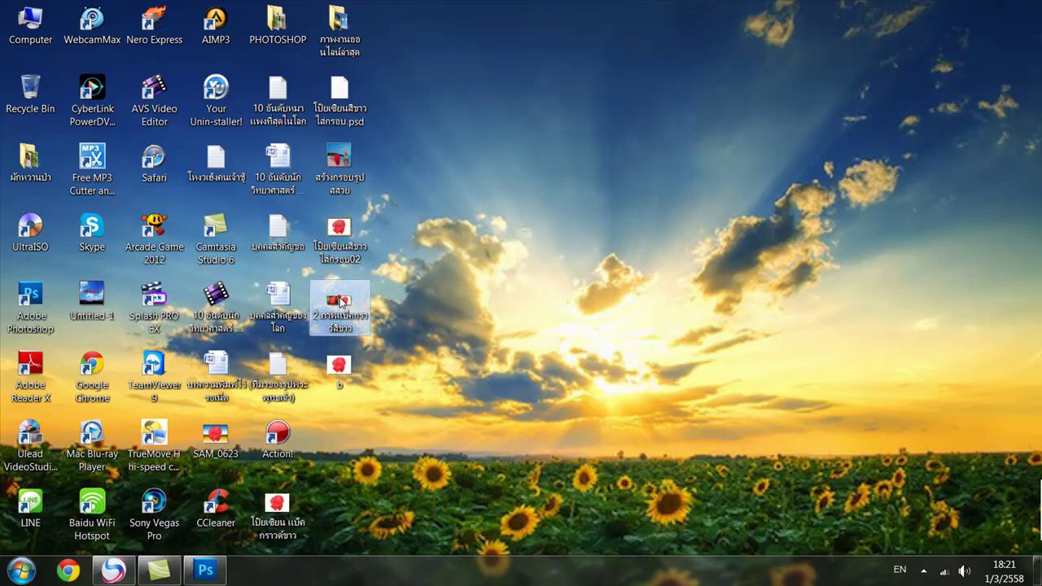